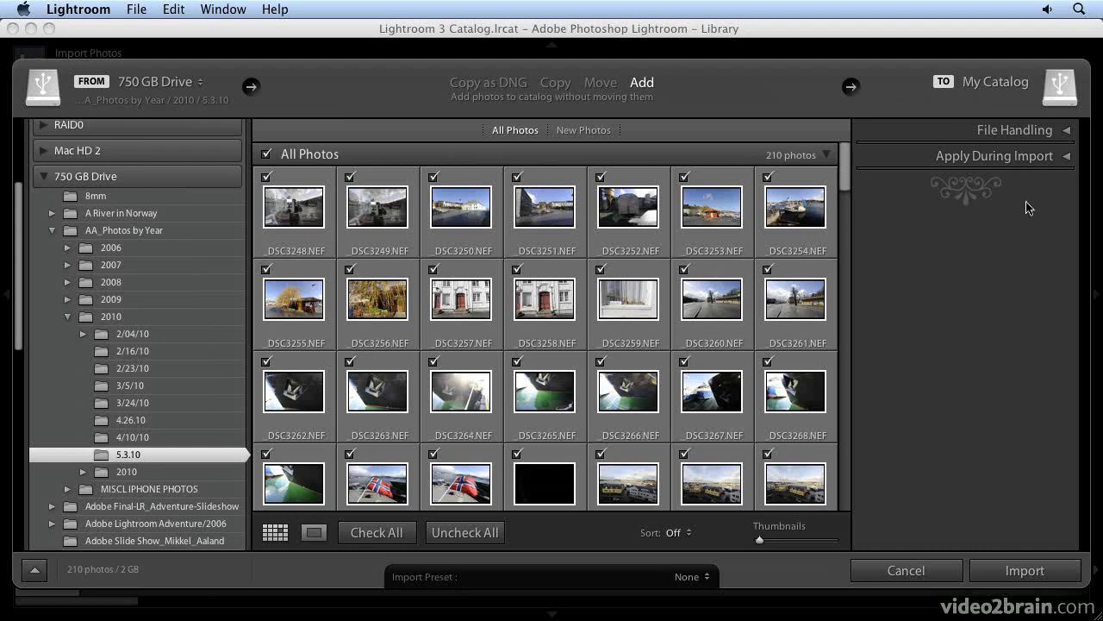
# Step: Expand the Apply During Import options and browse the Develop Settings presets, keeping None
pyautogui.click(1068, 159)
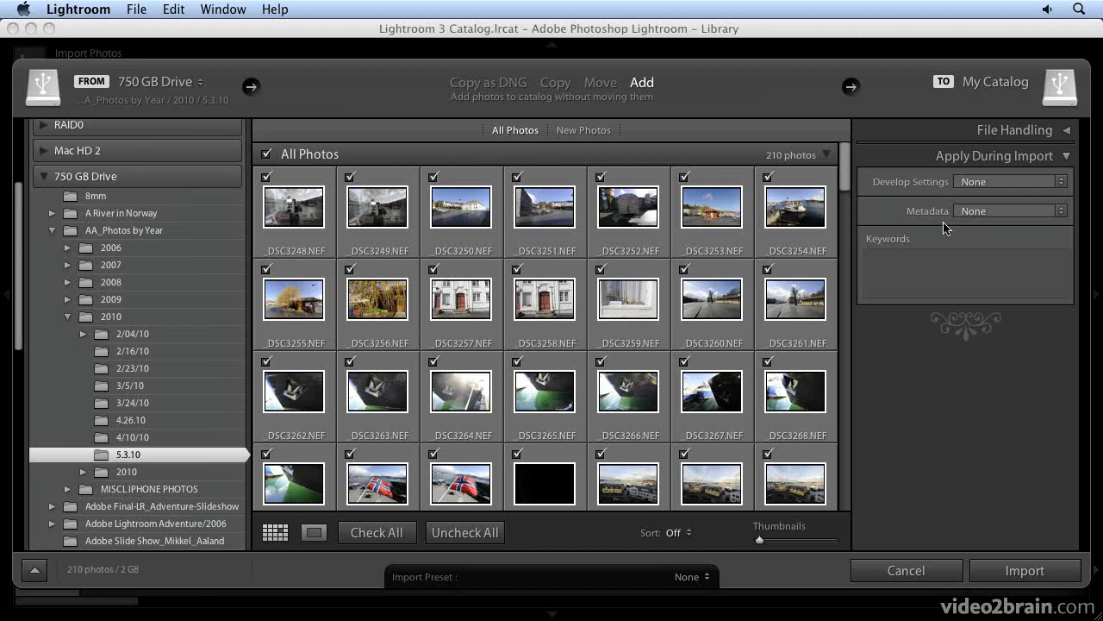
pyautogui.click(1015, 187)
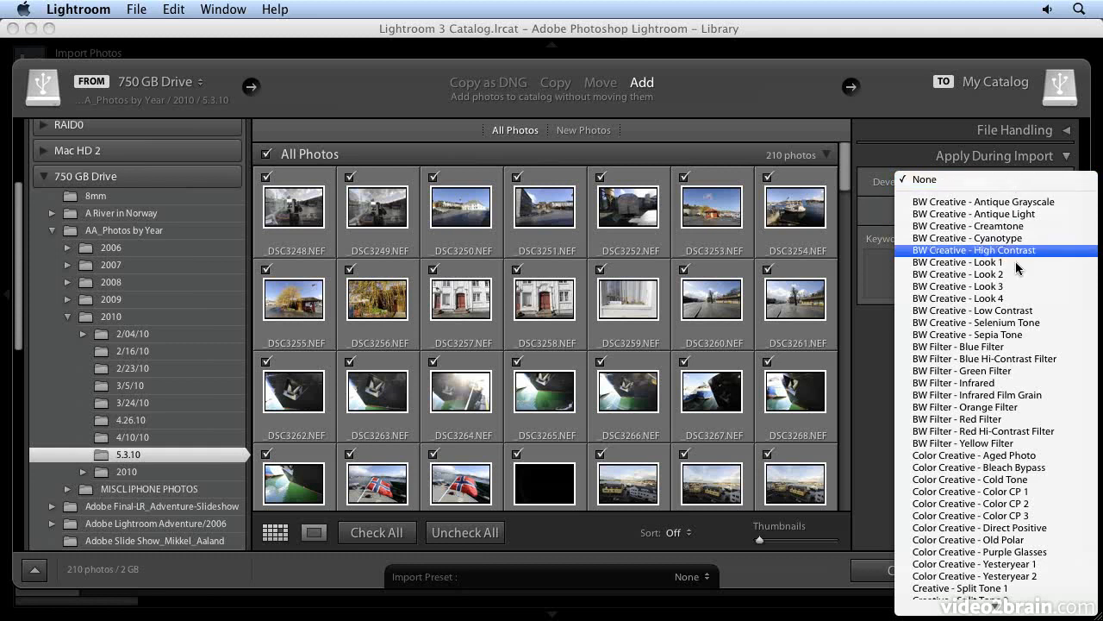
pyautogui.moveTo(1012, 609)
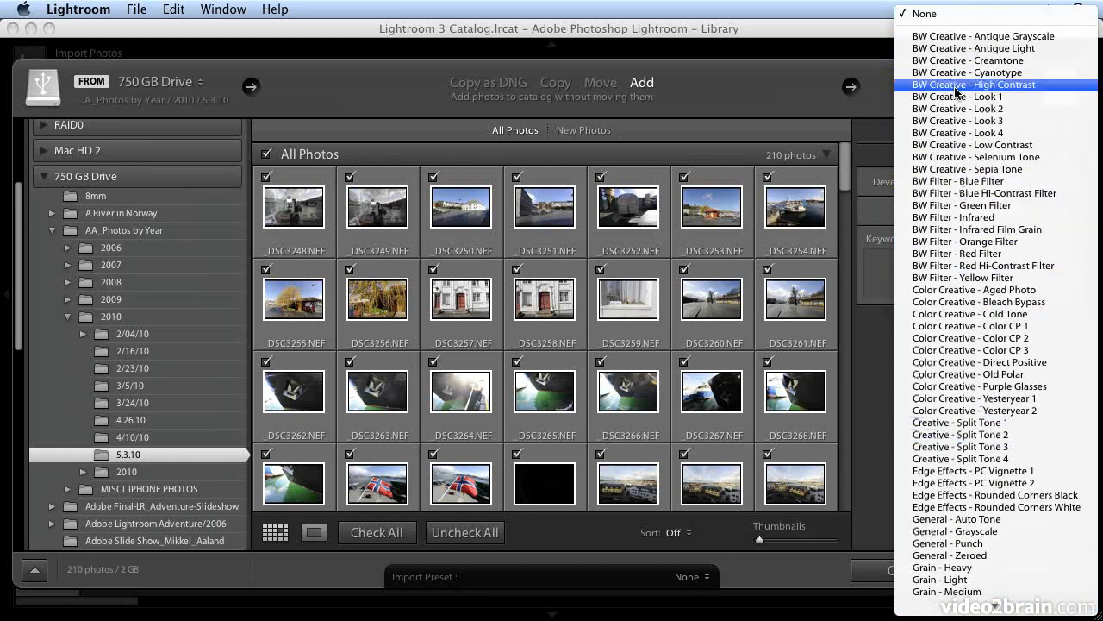
pyautogui.click(931, 12)
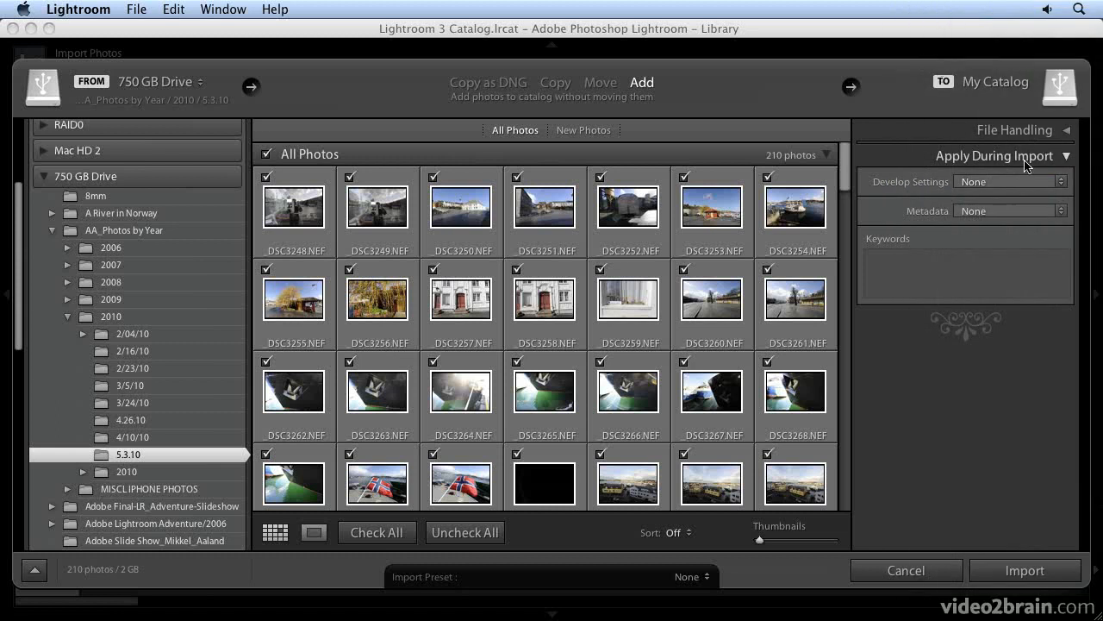
pyautogui.click(1006, 181)
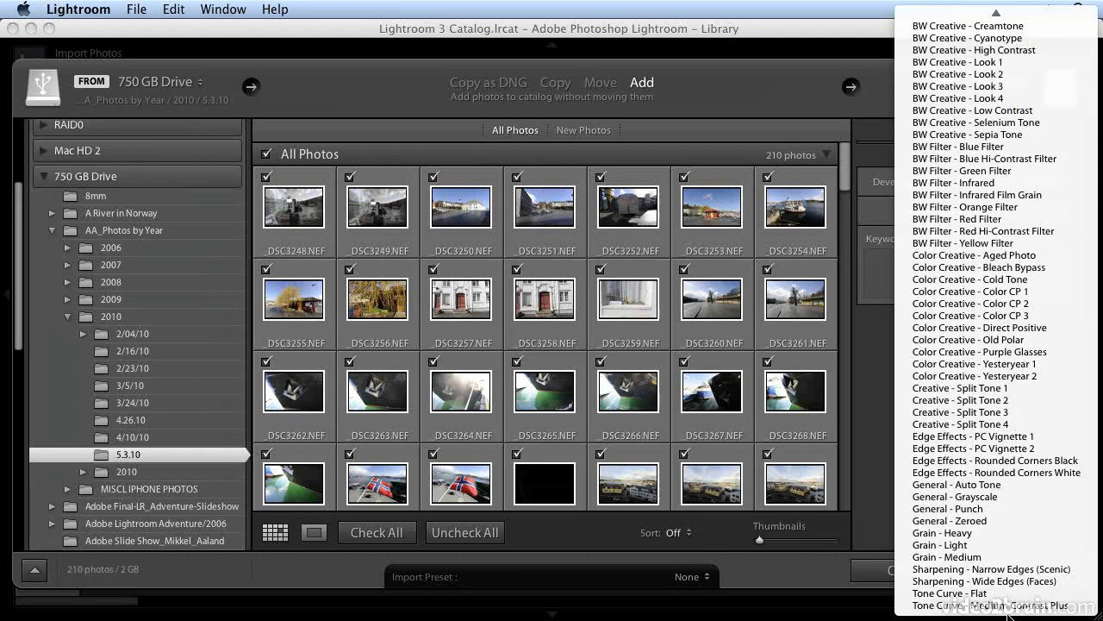
pyautogui.moveTo(954, 12)
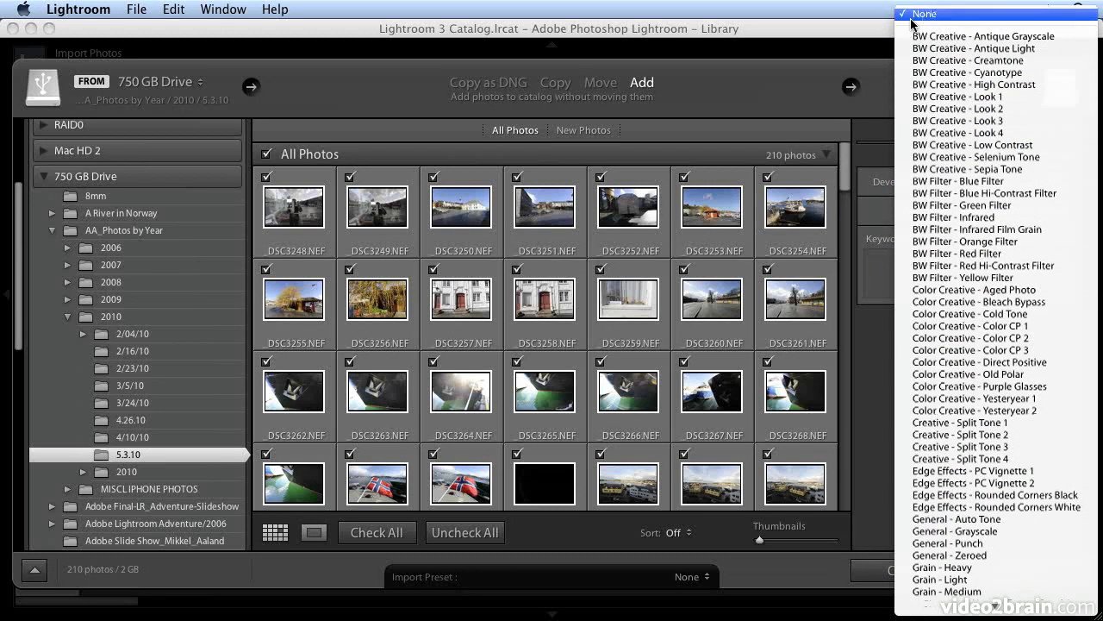
pyautogui.click(885, 28)
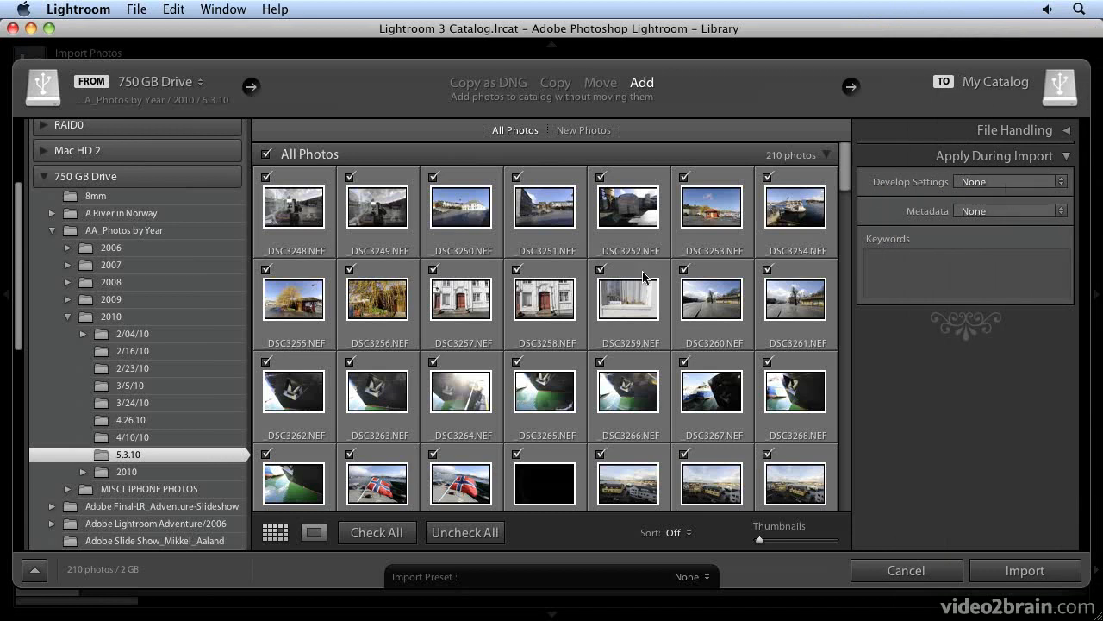
pyautogui.scroll(-2, 668, 301)
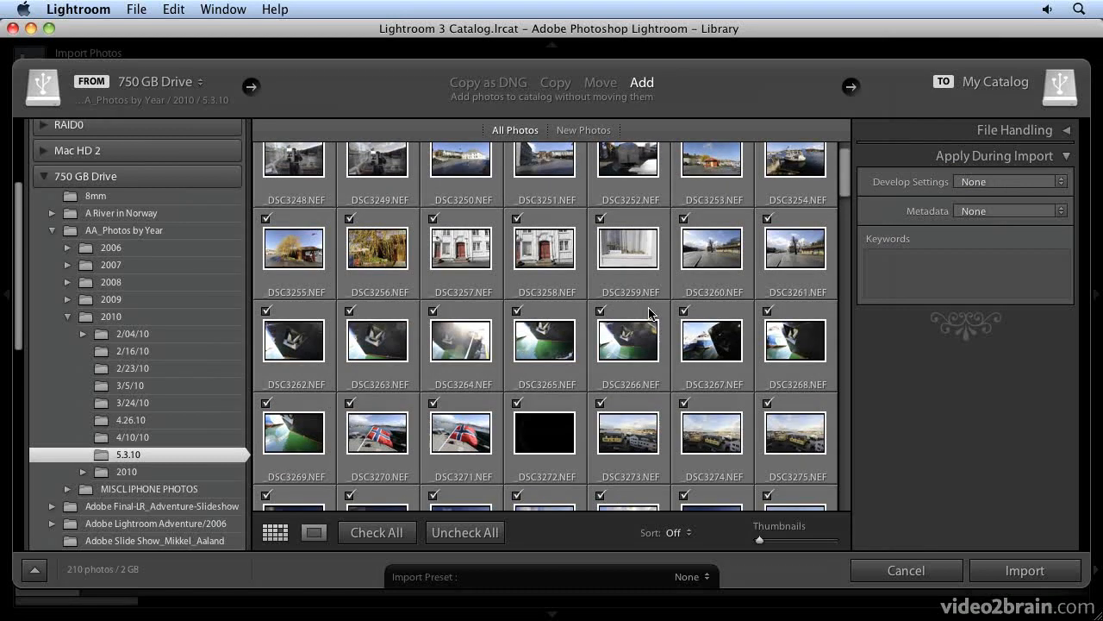
pyautogui.moveTo(649, 313)
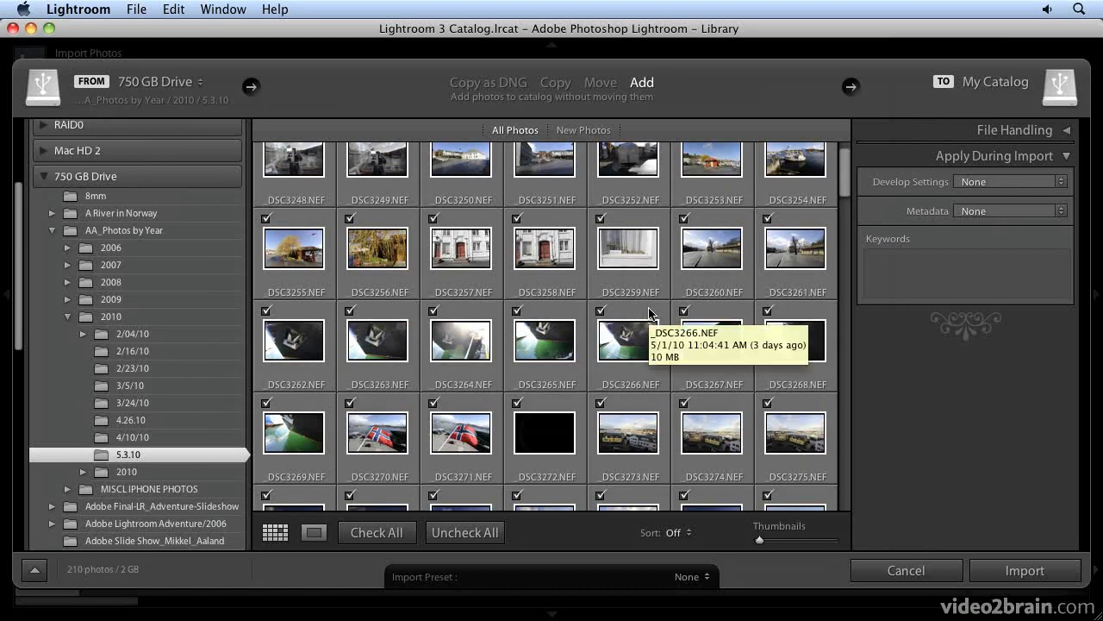
pyautogui.scroll(2, 655, 312)
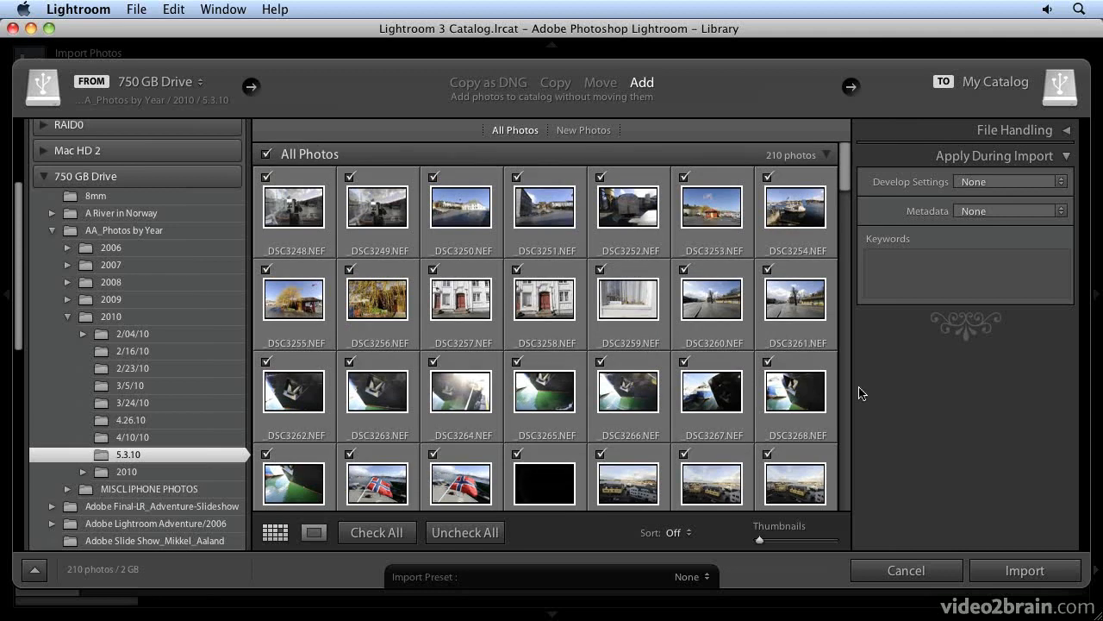
pyautogui.click(1009, 181)
pyautogui.click(1008, 181)
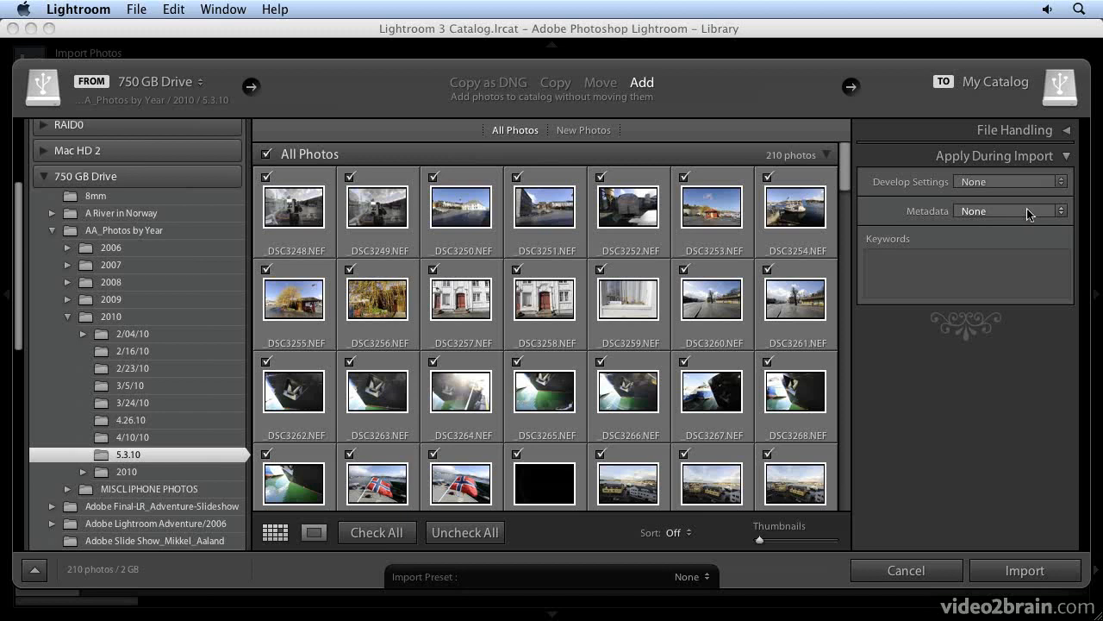
# Step: Start a new metadata preset from the Metadata options and scroll through its available fields
pyautogui.click(1029, 211)
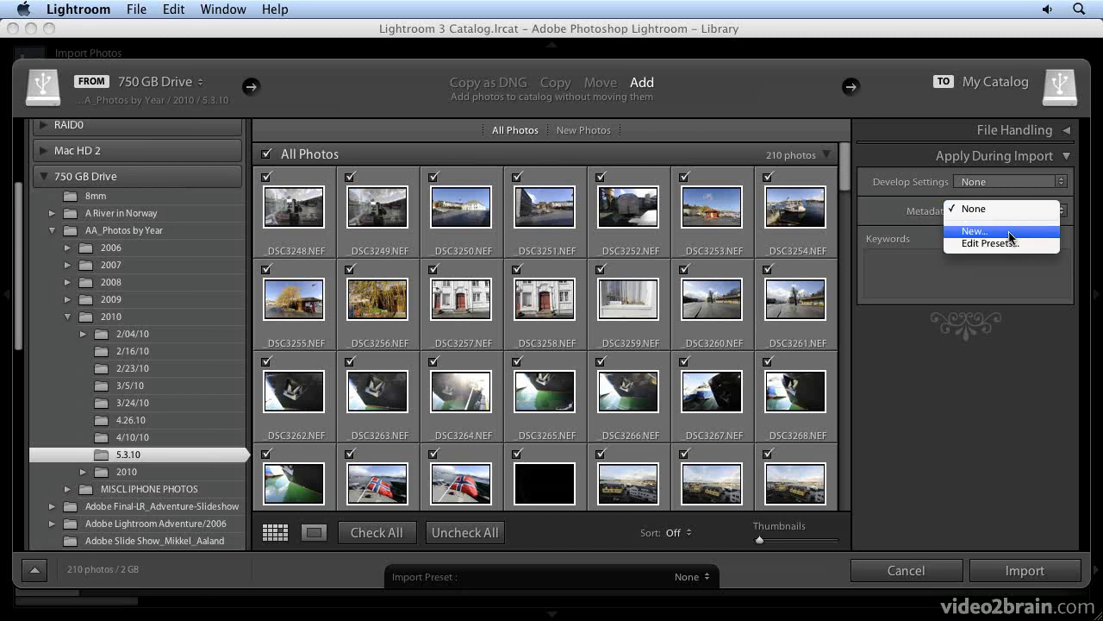
pyautogui.click(1002, 232)
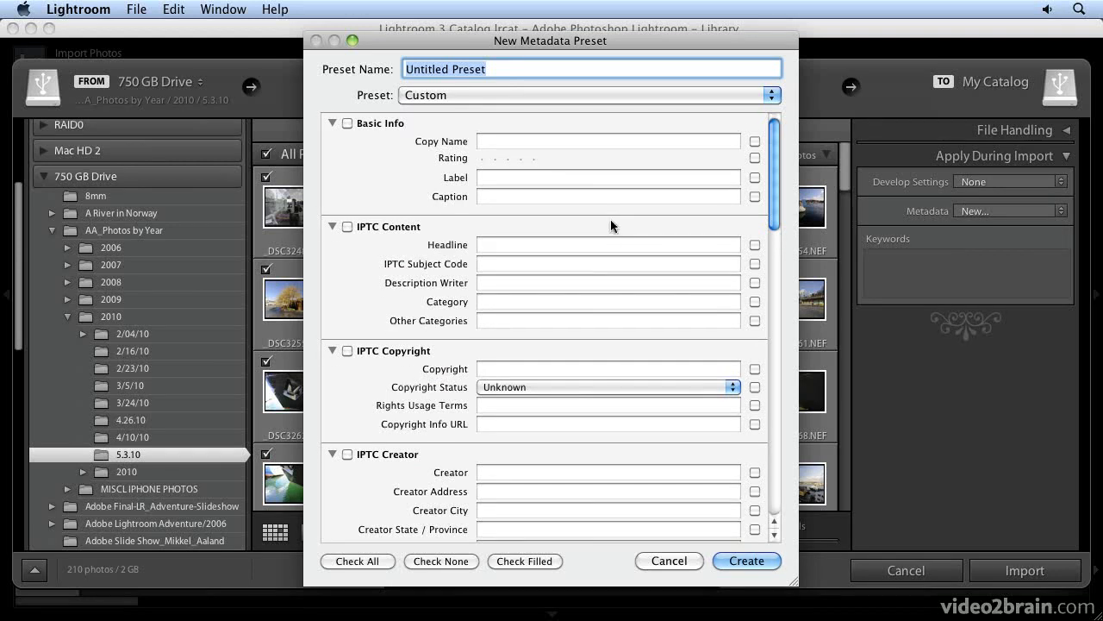
pyautogui.scroll(-2, 611, 226)
pyautogui.scroll(-20, 611, 226)
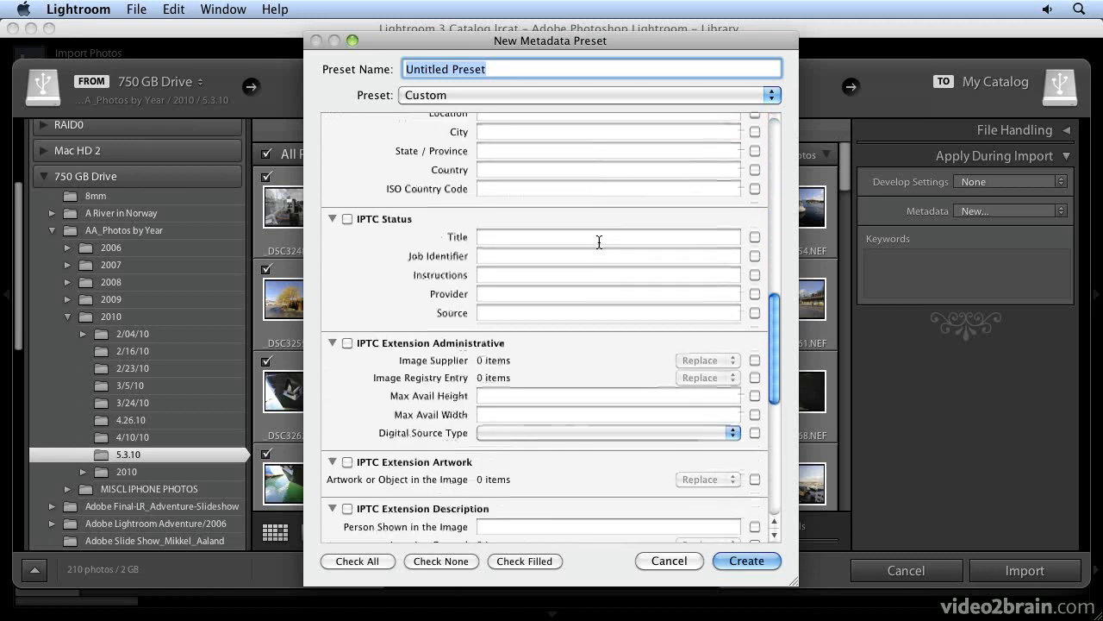
pyautogui.scroll(-10, 599, 245)
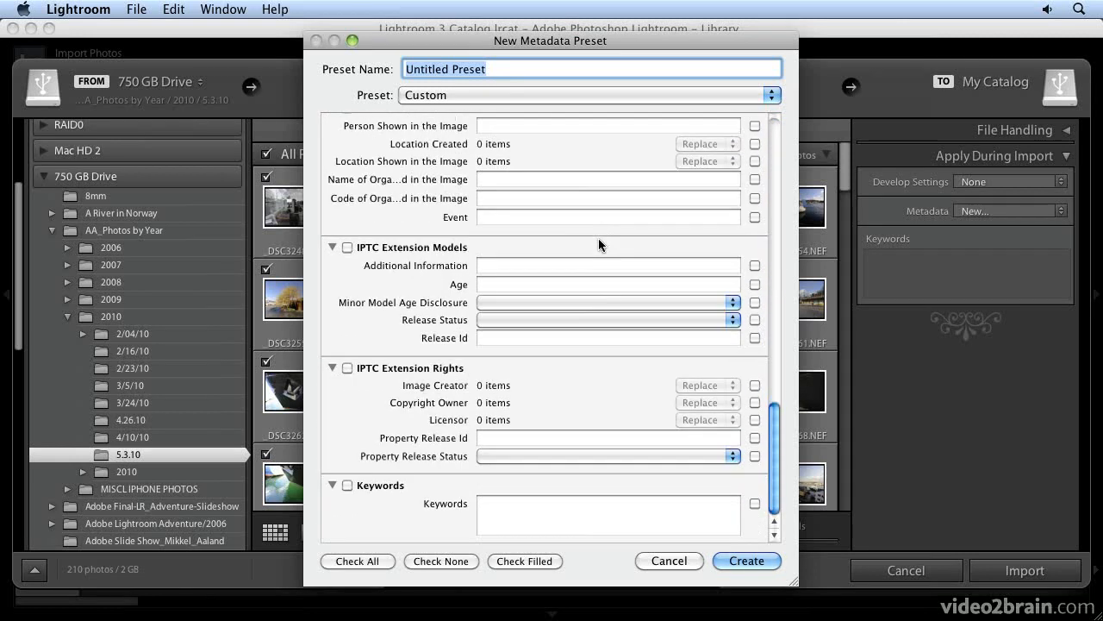
pyautogui.scroll(20, 598, 244)
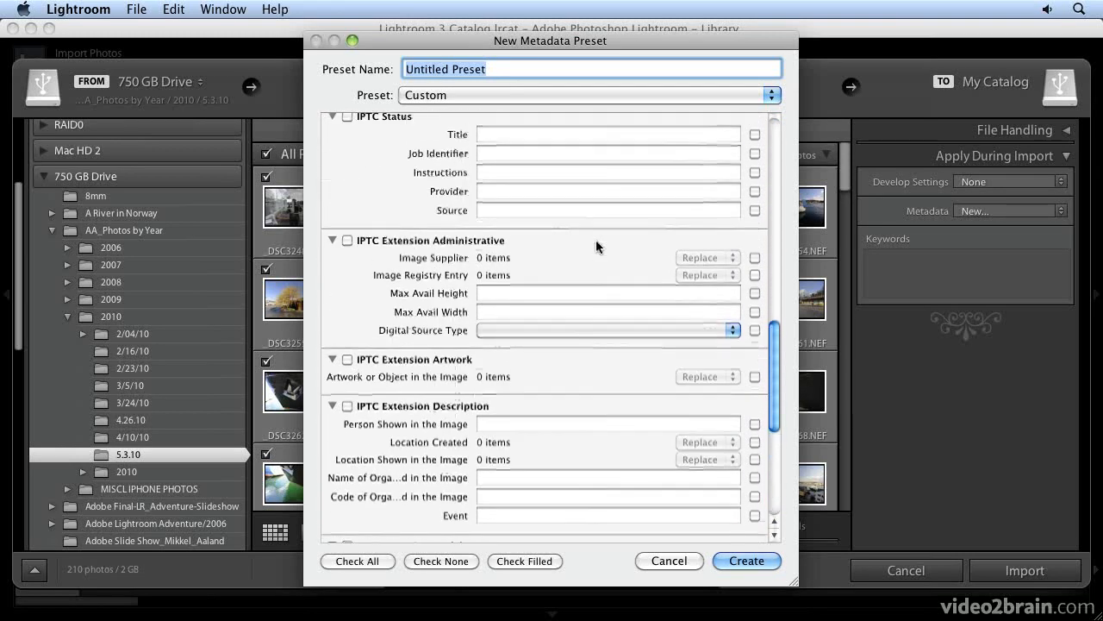
pyautogui.scroll(15, 597, 244)
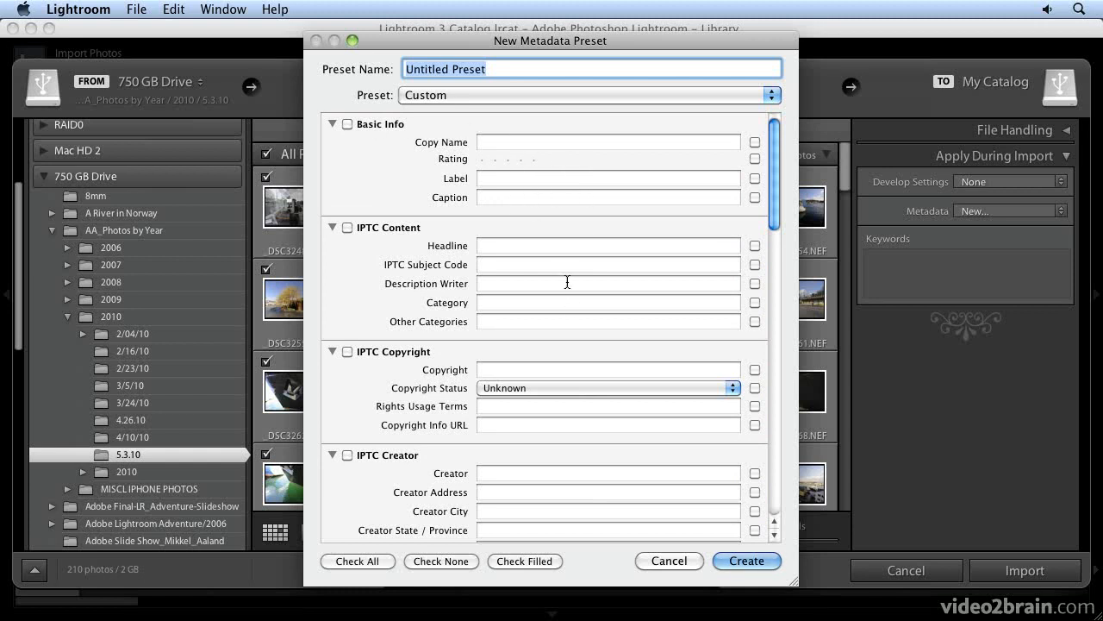
pyautogui.scroll(-1, 614, 315)
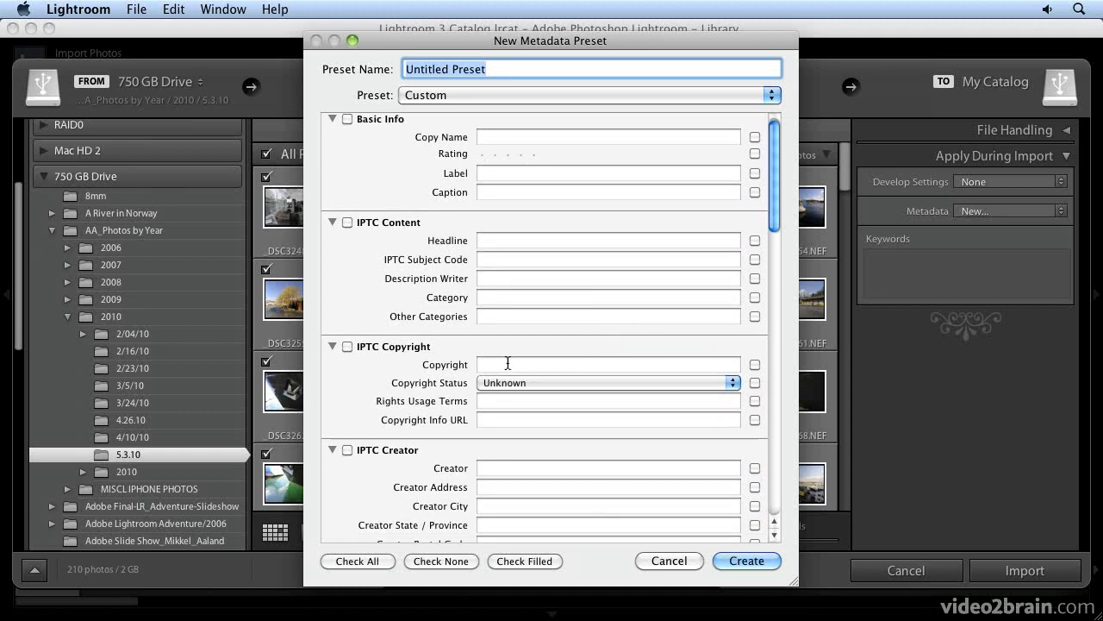
# Step: Set Copyright Status to Copyrighted and enter the photographer's name in the Copyright field
pyautogui.click(569, 383)
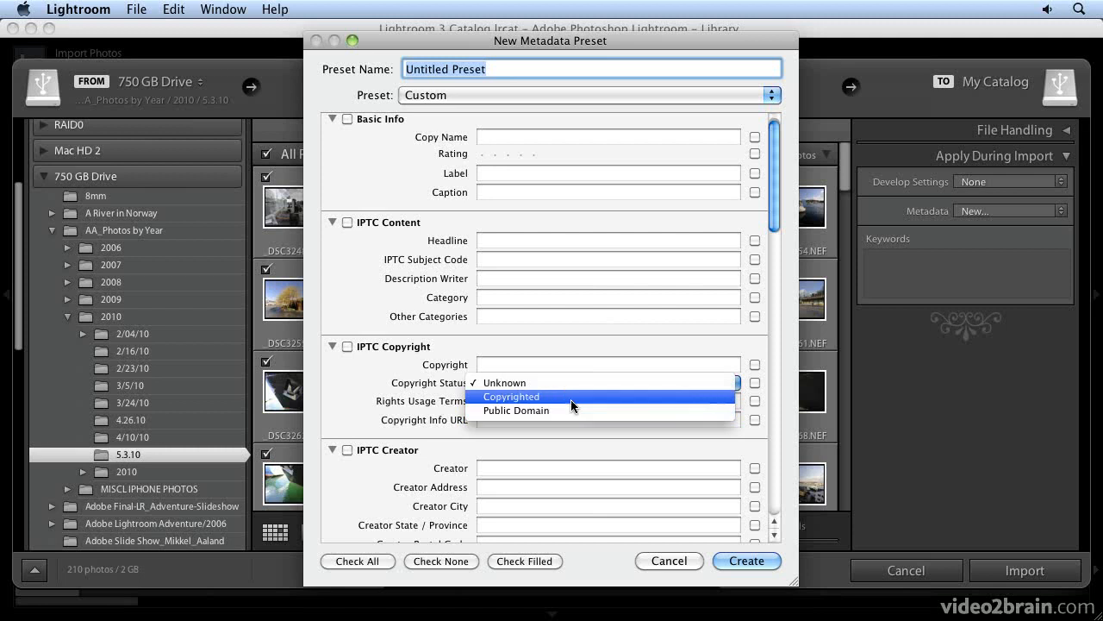
pyautogui.click(571, 398)
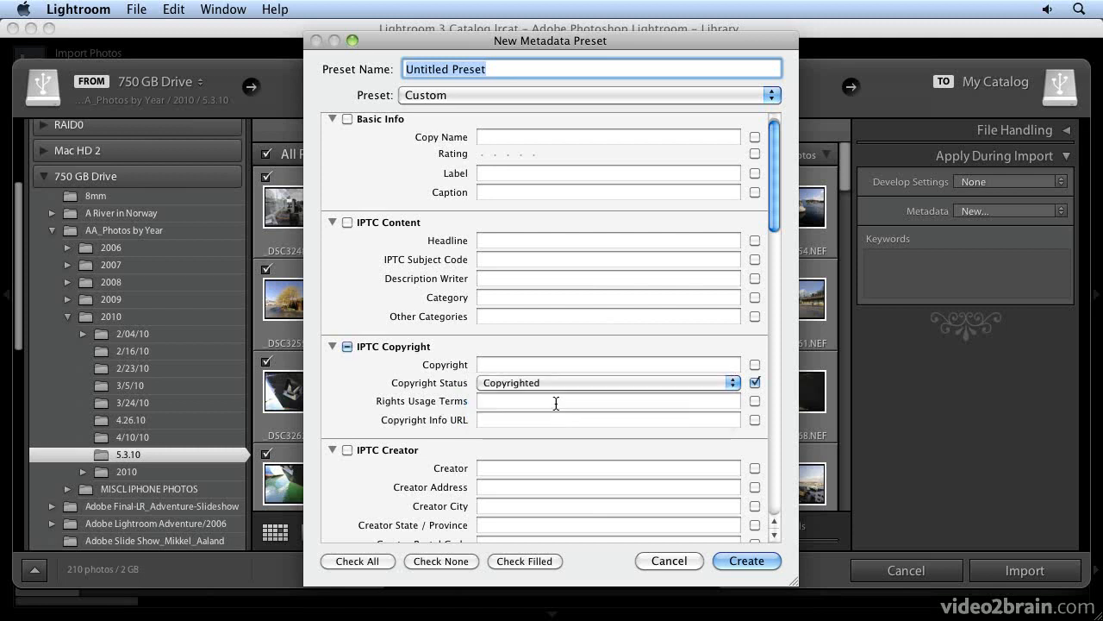
pyautogui.click(526, 366)
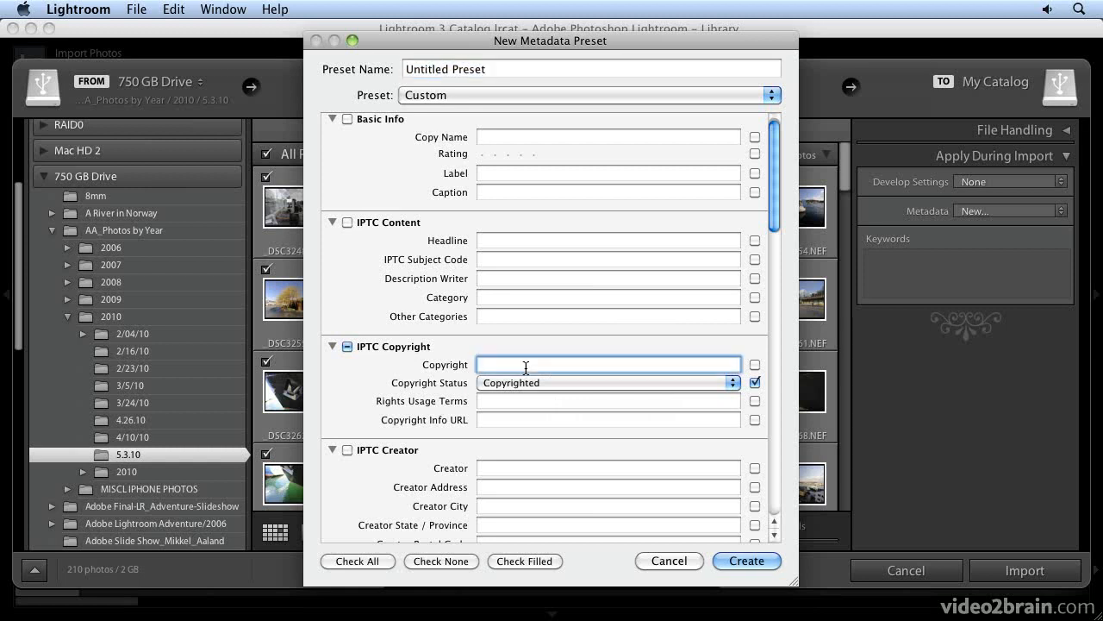
pyautogui.write('Mikkel Aaland')
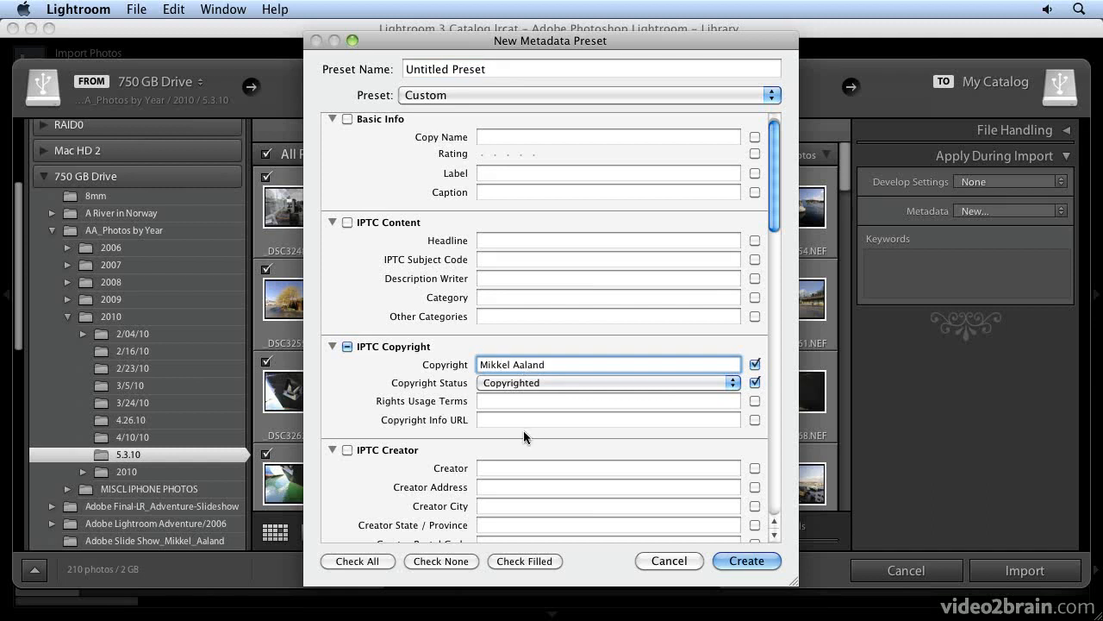
pyautogui.click(492, 402)
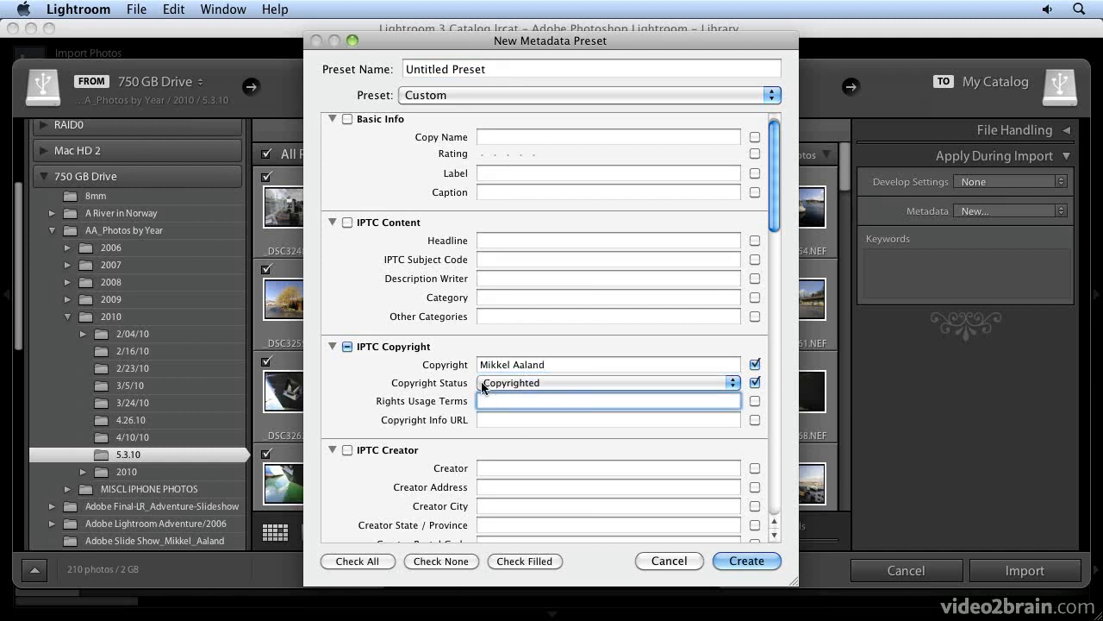
pyautogui.write('all rights ')
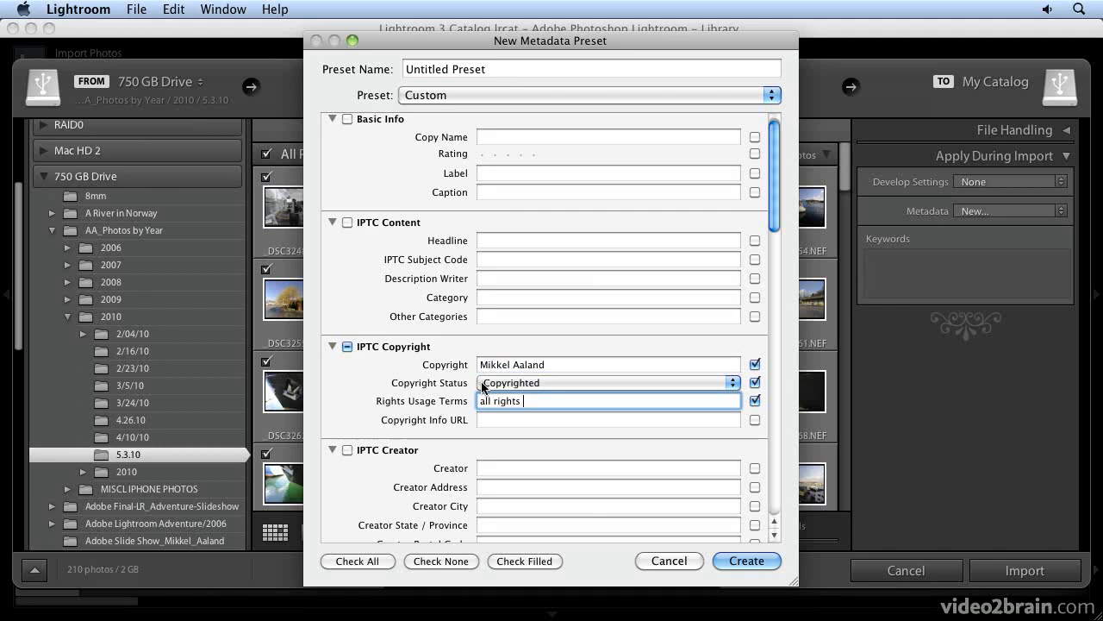
pyautogui.write('reserved')
pyautogui.click(502, 420)
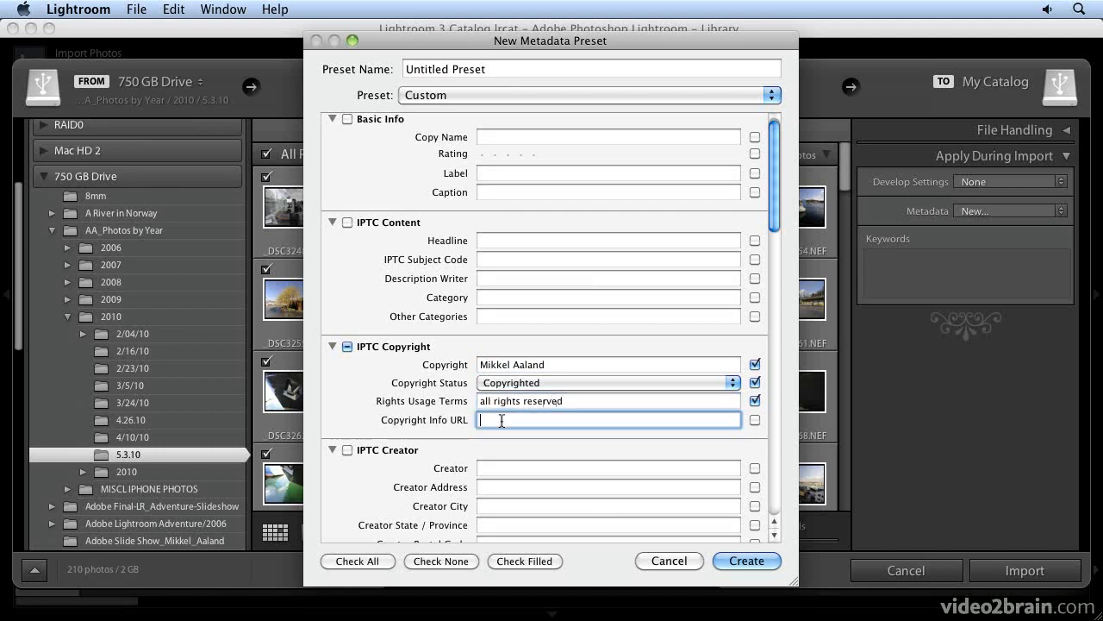
pyautogui.write('www.shooting-digital.com')
# Step: Enter the photographer's name in the Creator field of IPTC Creator
pyautogui.scroll(-2, 525, 438)
pyautogui.click(491, 441)
pyautogui.write('Mikkel Aaland')
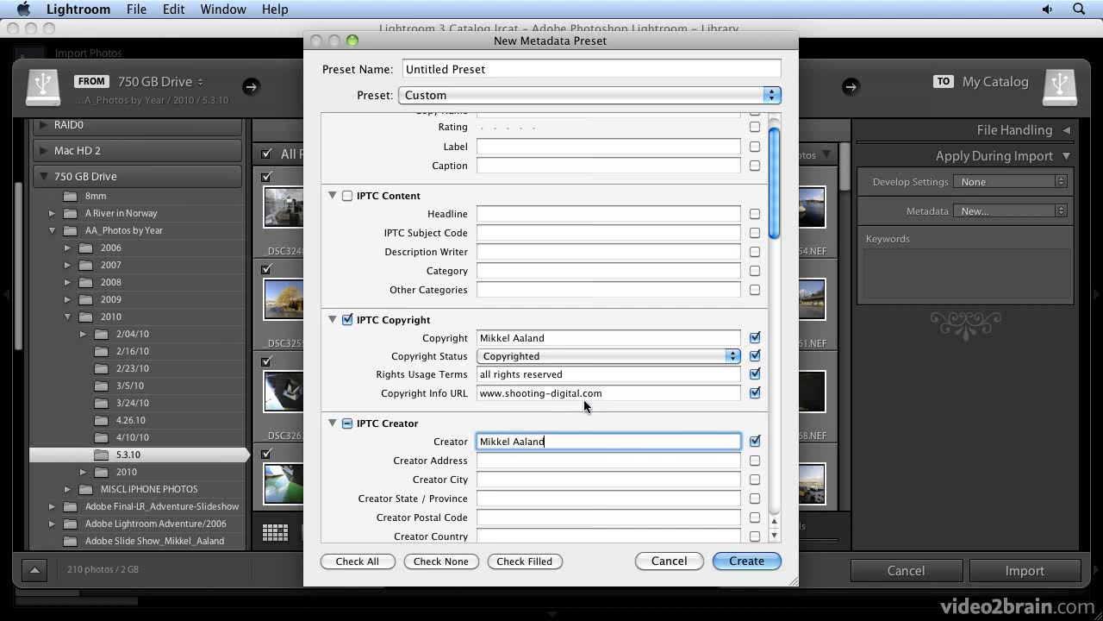
# Step: Scroll through the remaining metadata sections of the new preset
pyautogui.scroll(-3, 585, 401)
pyautogui.scroll(-3, 584, 400)
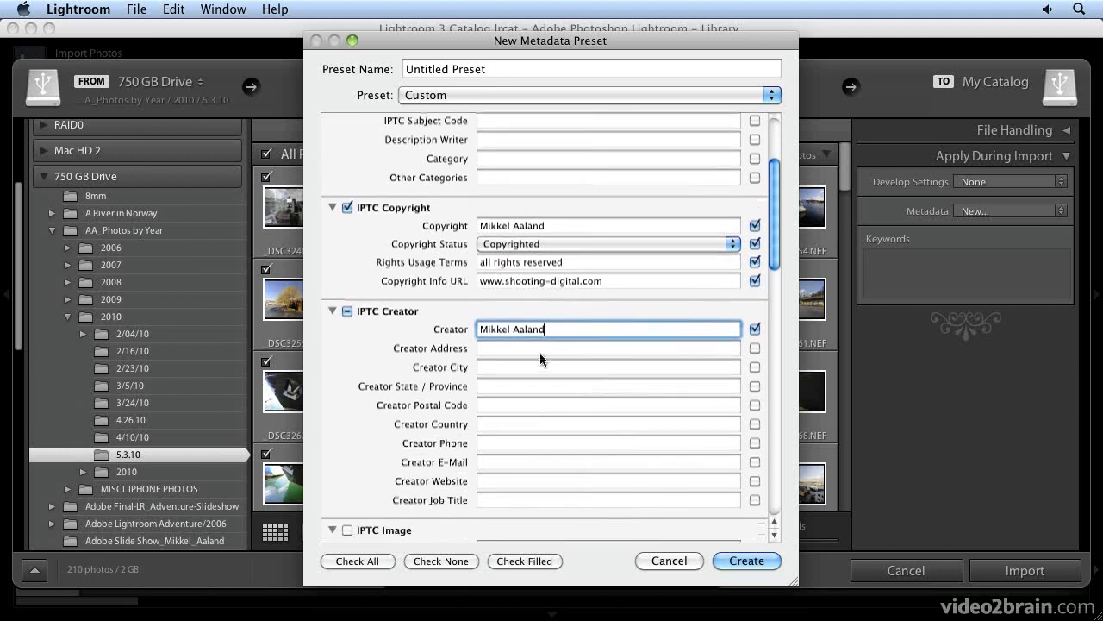
pyautogui.scroll(-3, 549, 341)
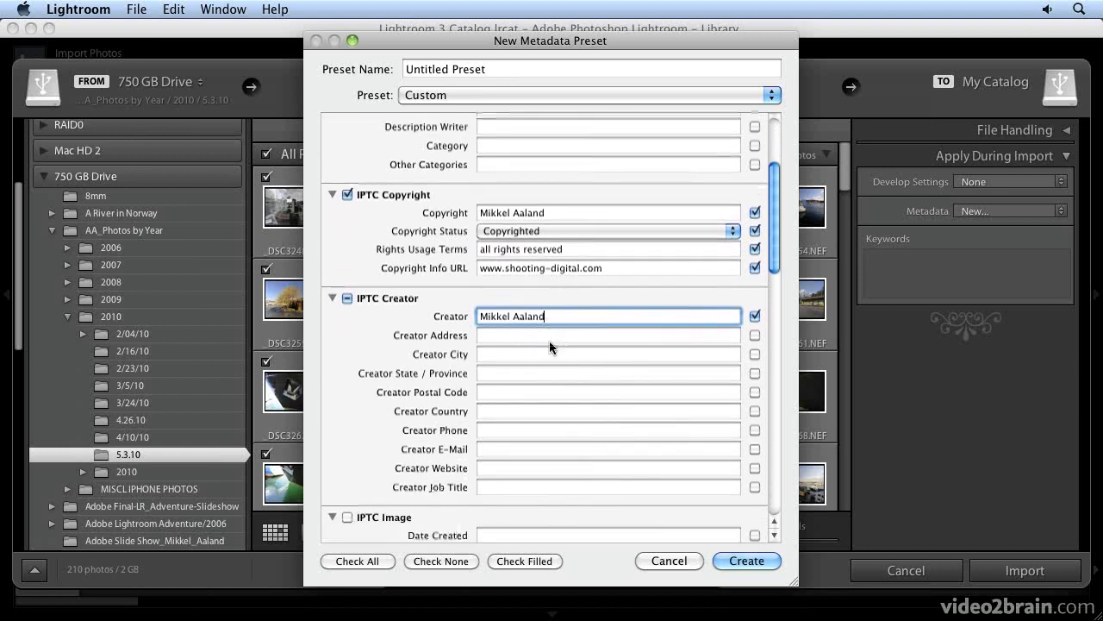
pyautogui.scroll(-20, 551, 351)
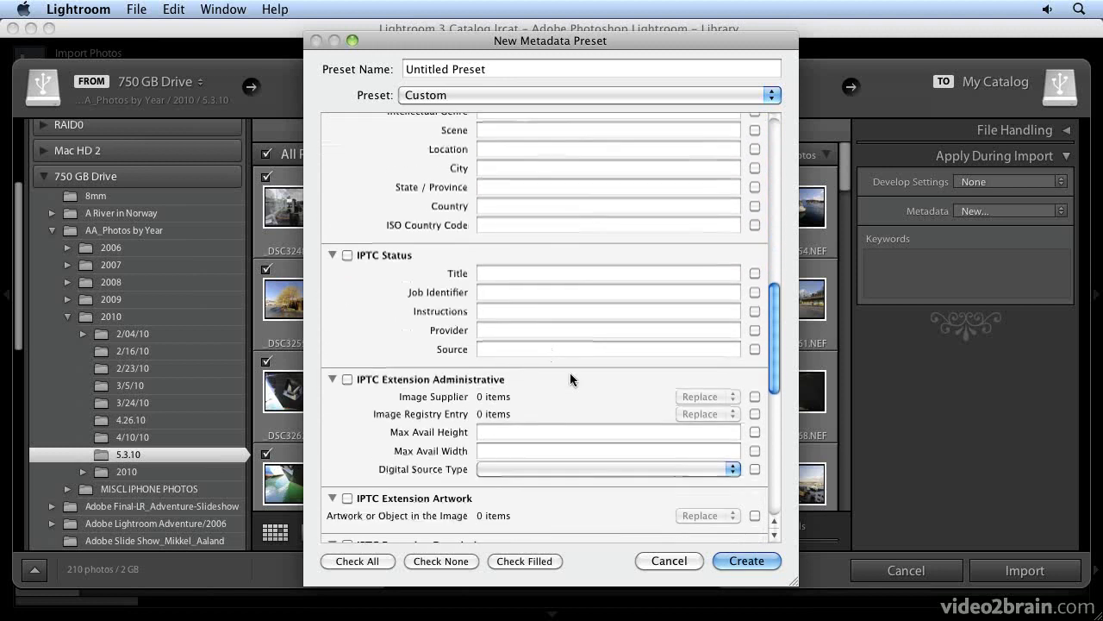
pyautogui.scroll(-15, 569, 371)
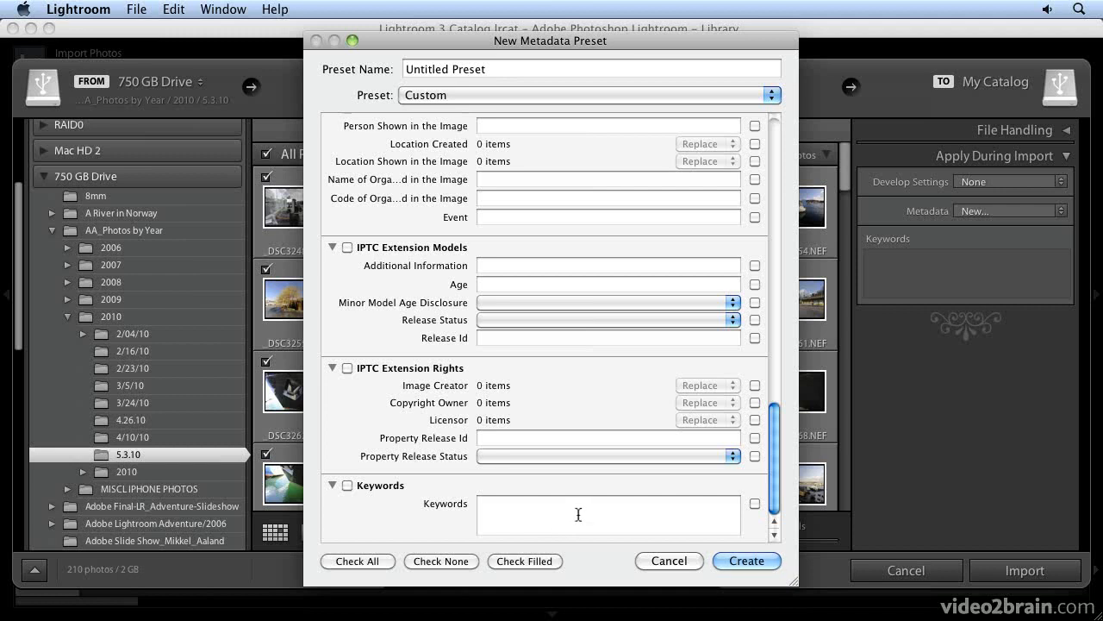
pyautogui.scroll(15, 578, 515)
pyautogui.scroll(5, 584, 494)
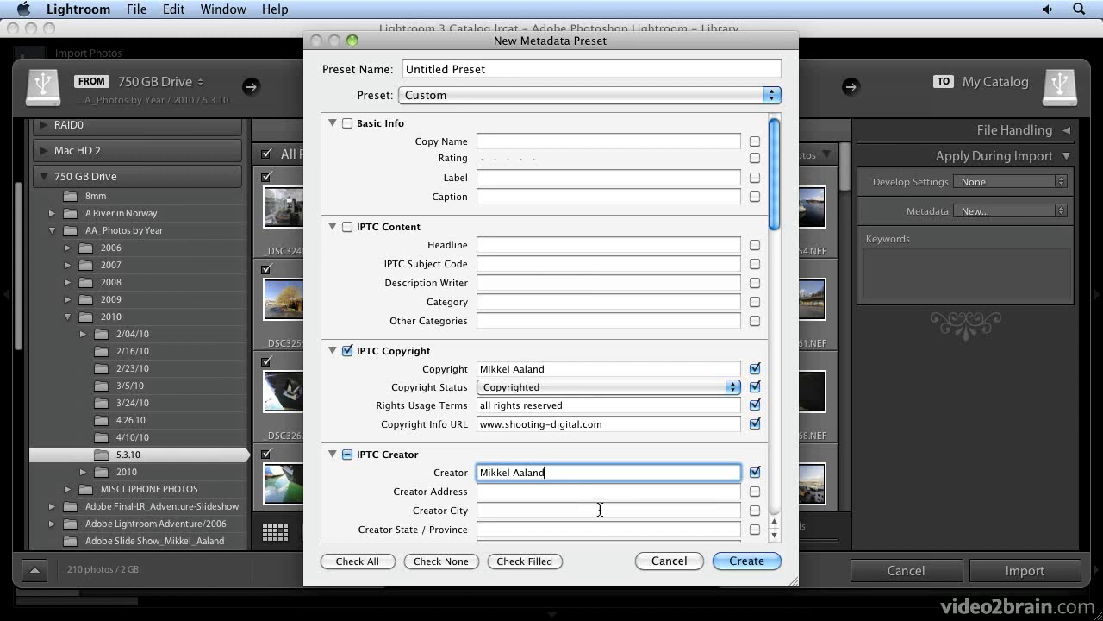
# Step: Name the preset 'generic' followed by the photographer's surname, create it, and reopen the Metadata options to check it
pyautogui.click(498, 64)
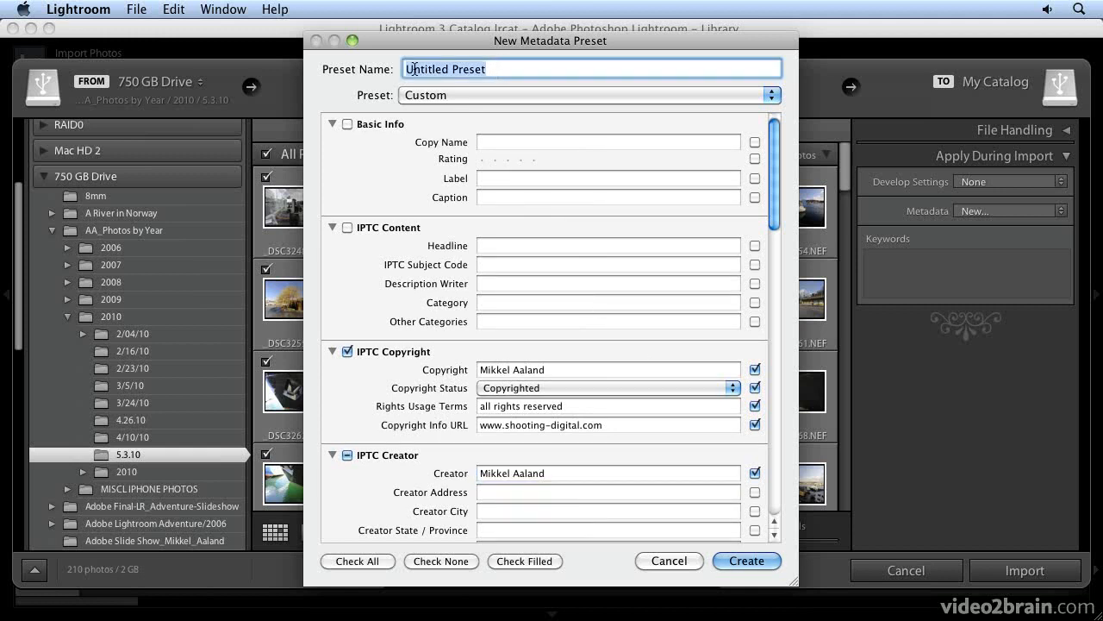
pyautogui.write('generic Aaland')
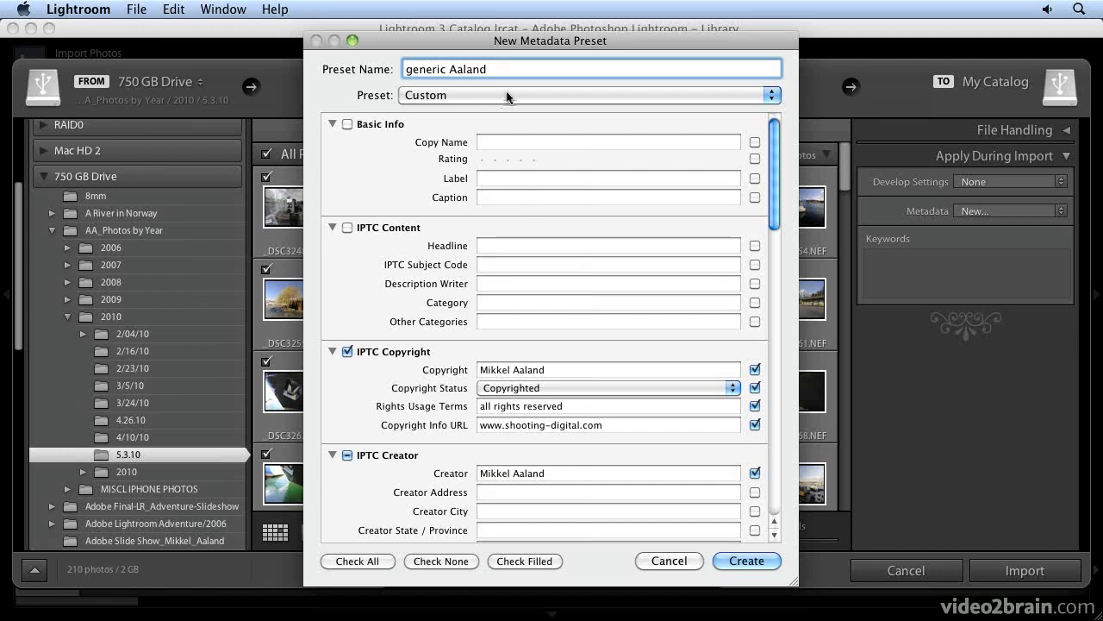
pyautogui.click(747, 560)
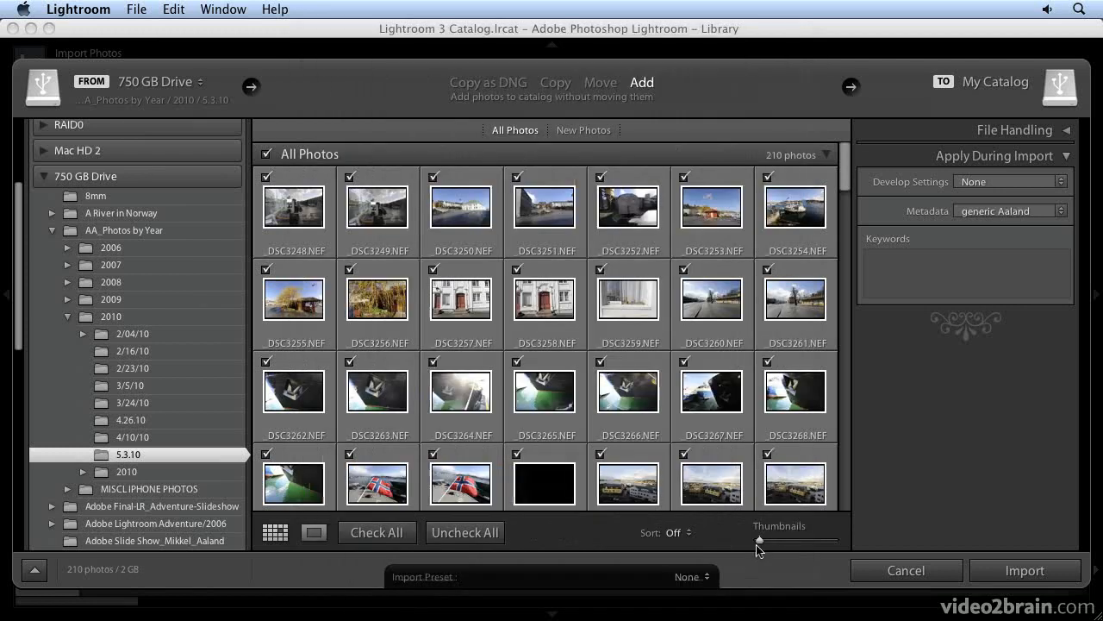
pyautogui.click(990, 214)
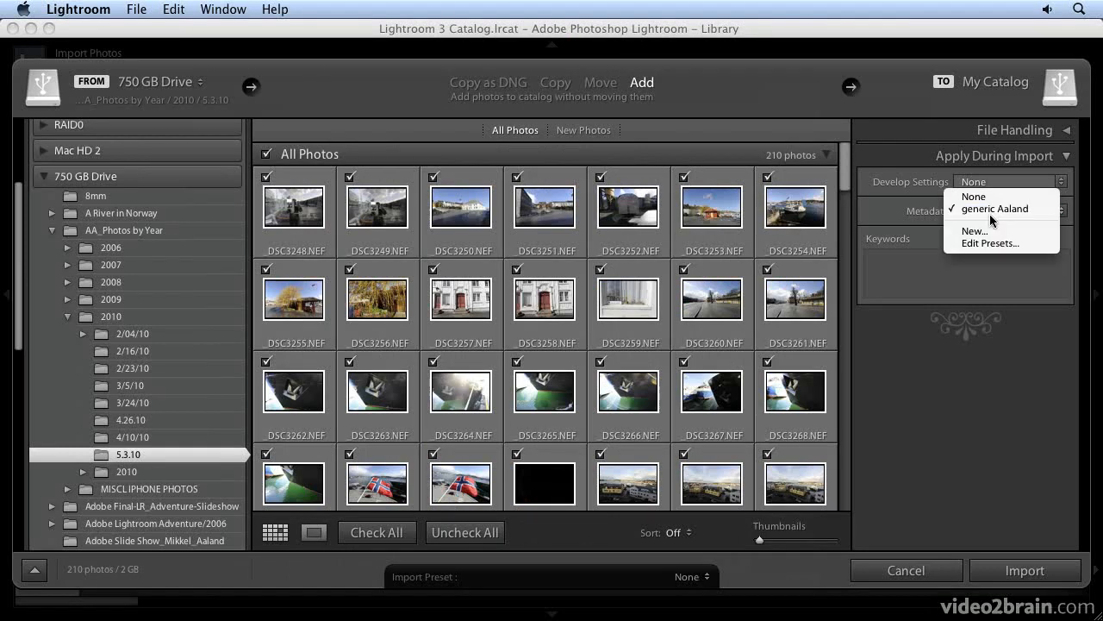
# Step: Choose the 'generic Aaland' preset as the metadata to apply during import
pyautogui.click(989, 213)
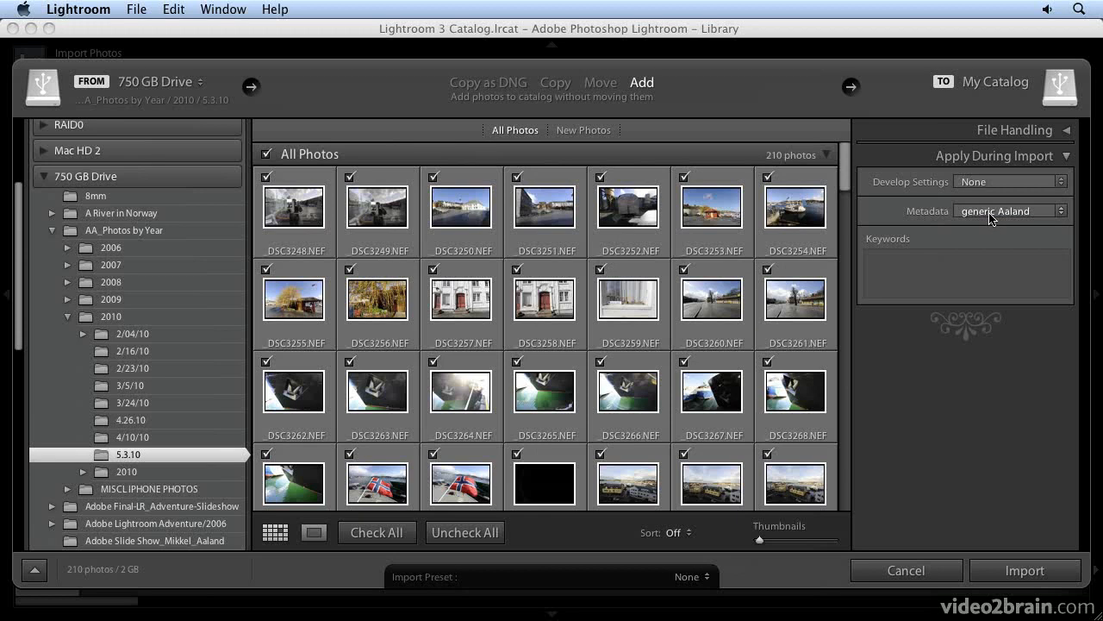
pyautogui.click(1018, 213)
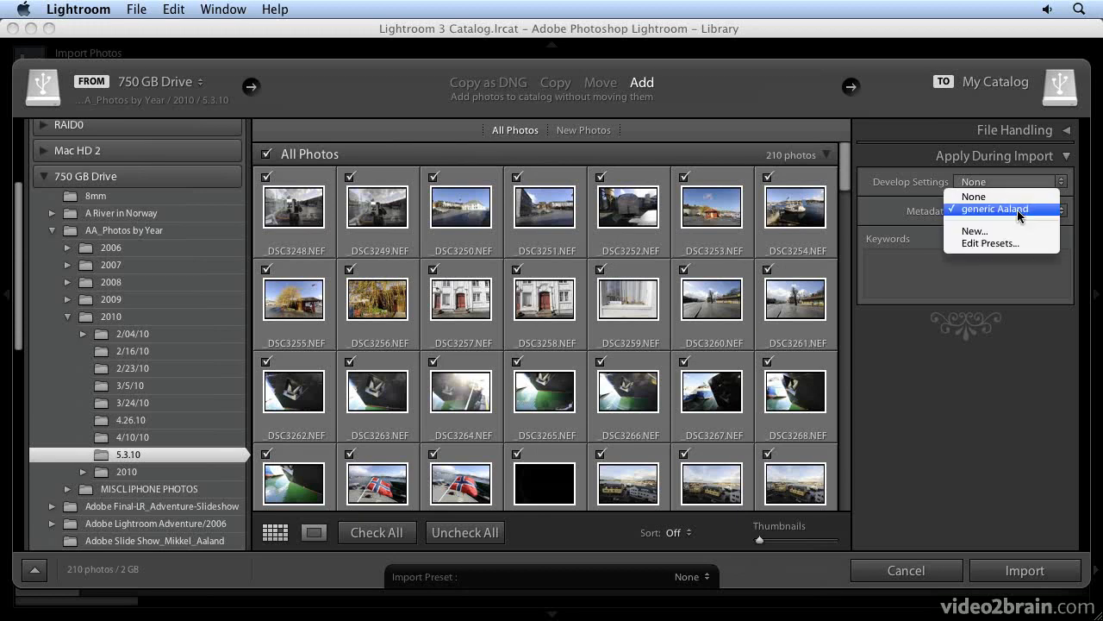
pyautogui.click(1020, 213)
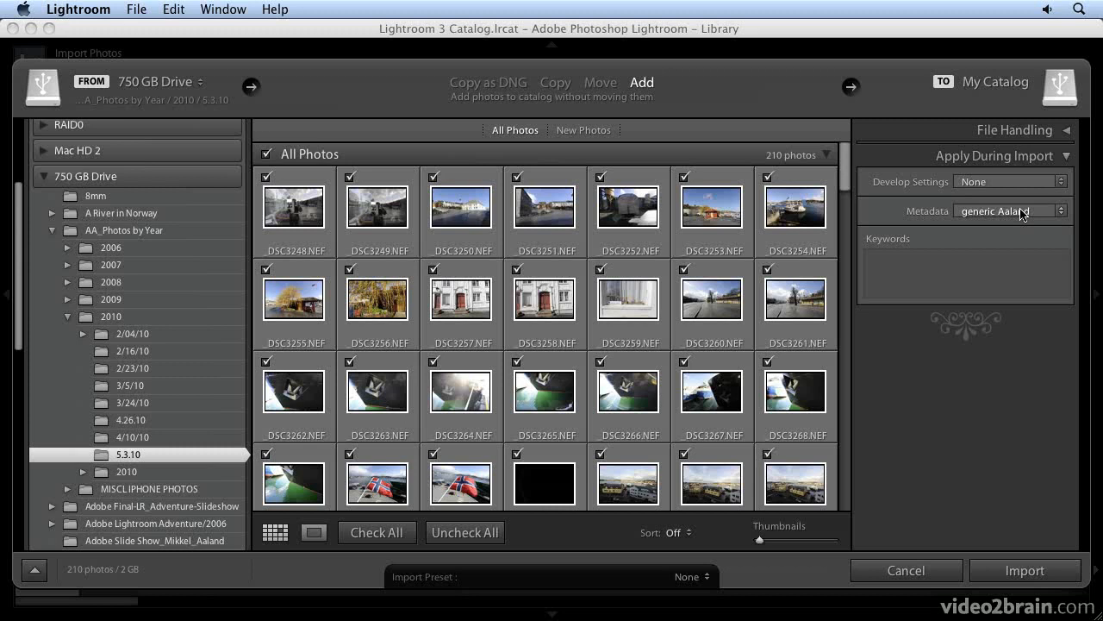
# Step: Scroll through the import grid and select individual photo thumbnails to inspect them
pyautogui.click(926, 261)
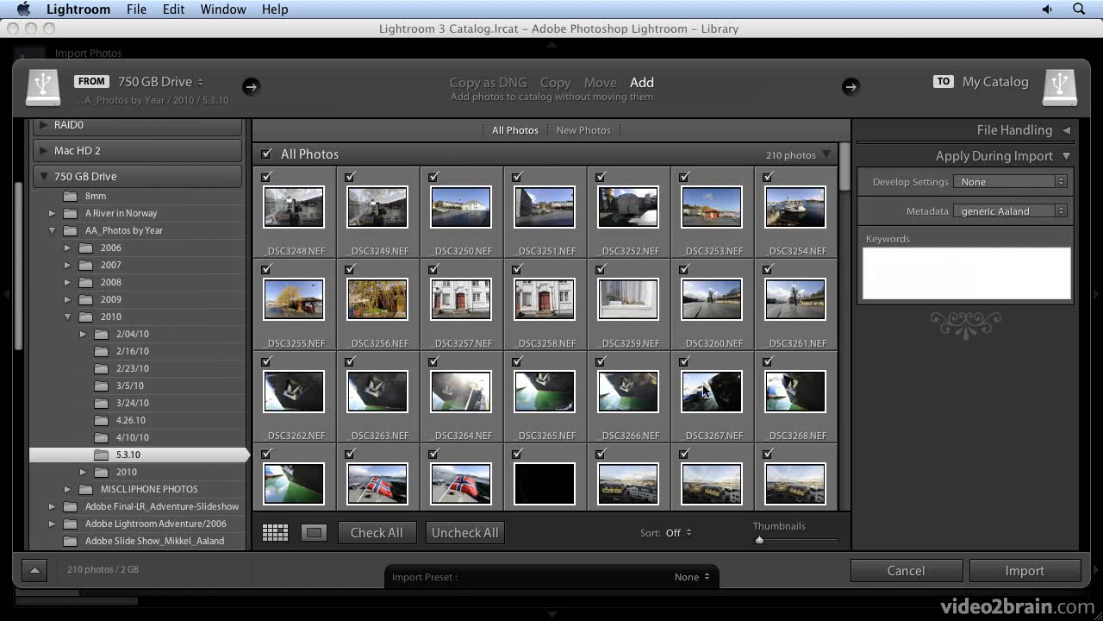
pyautogui.scroll(-2, 707, 393)
pyautogui.scroll(-3, 707, 393)
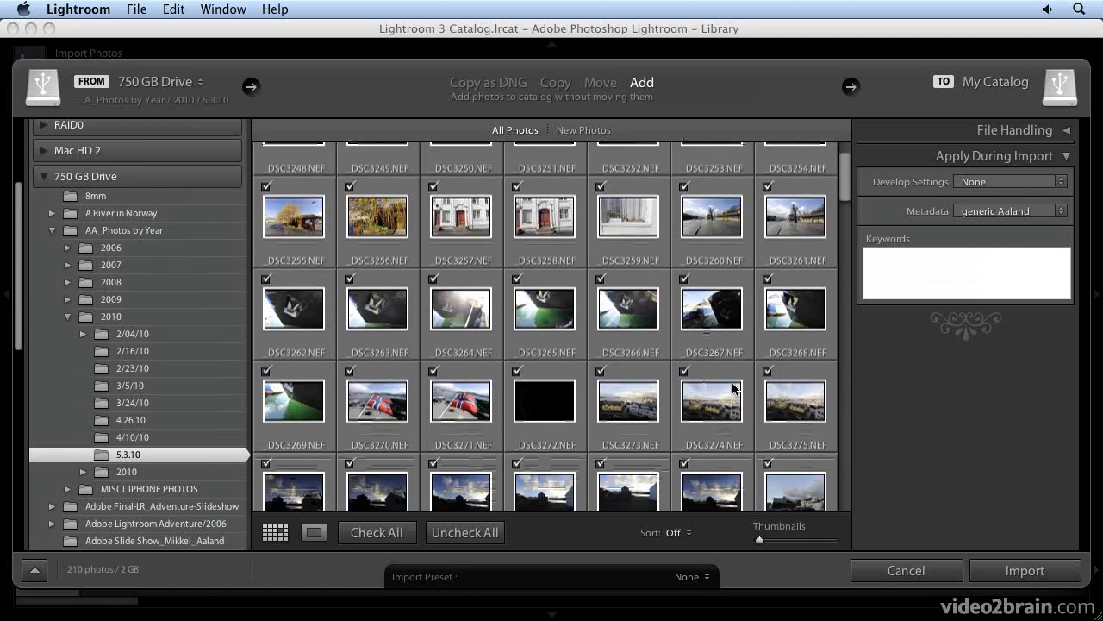
pyautogui.click(460, 417)
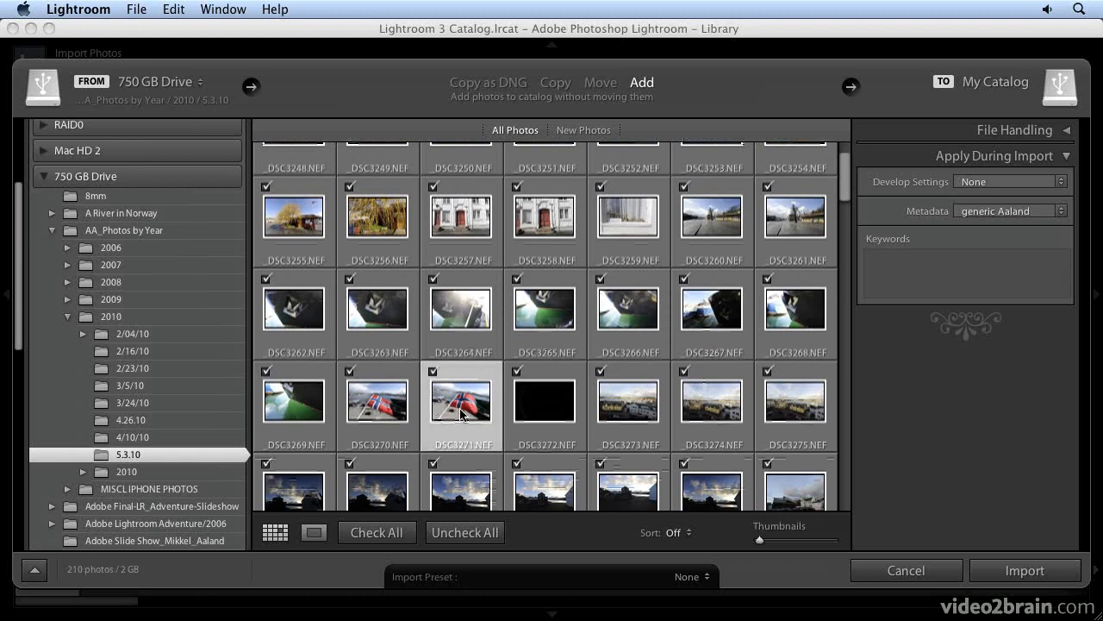
pyautogui.click(626, 407)
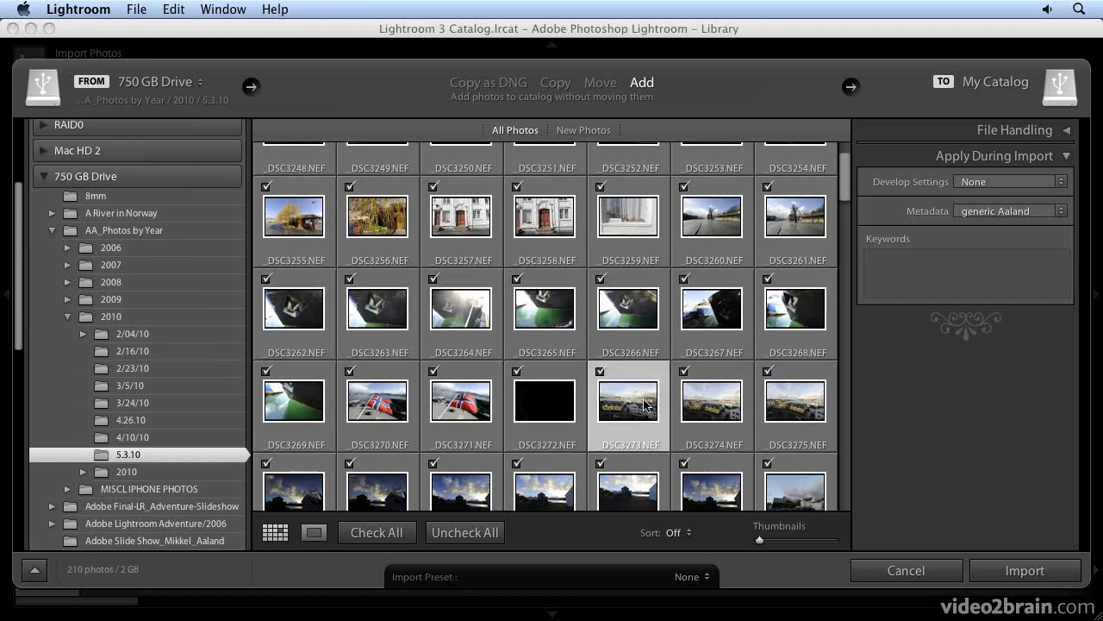